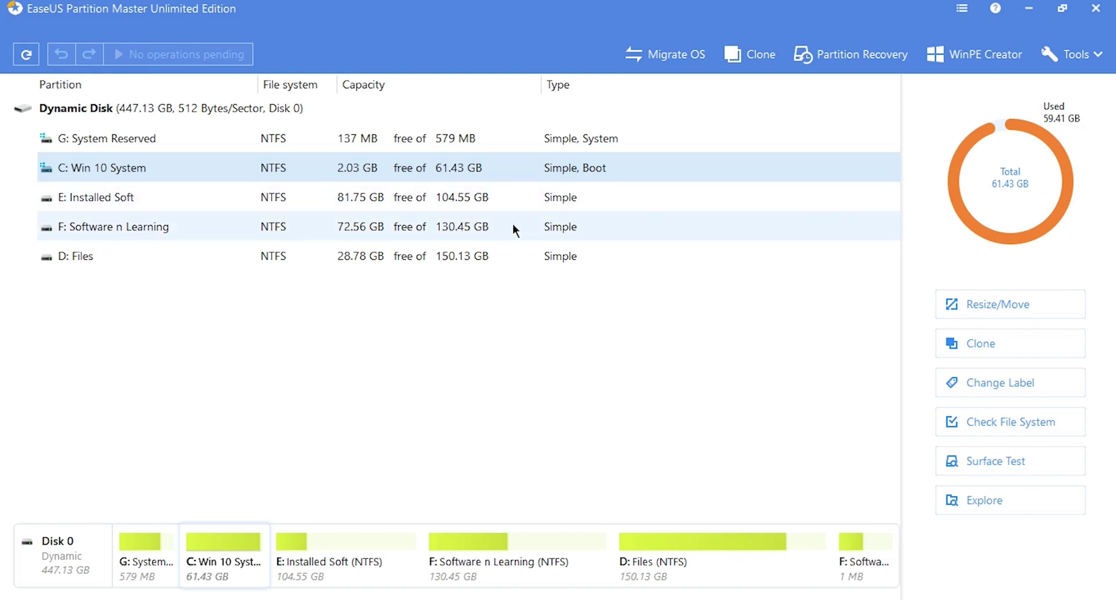
- Shrink the E: Installed Soft partition from its end to 90.45 GB, leaving 14.10 GB unallocated behind it
left_click(404, 198)
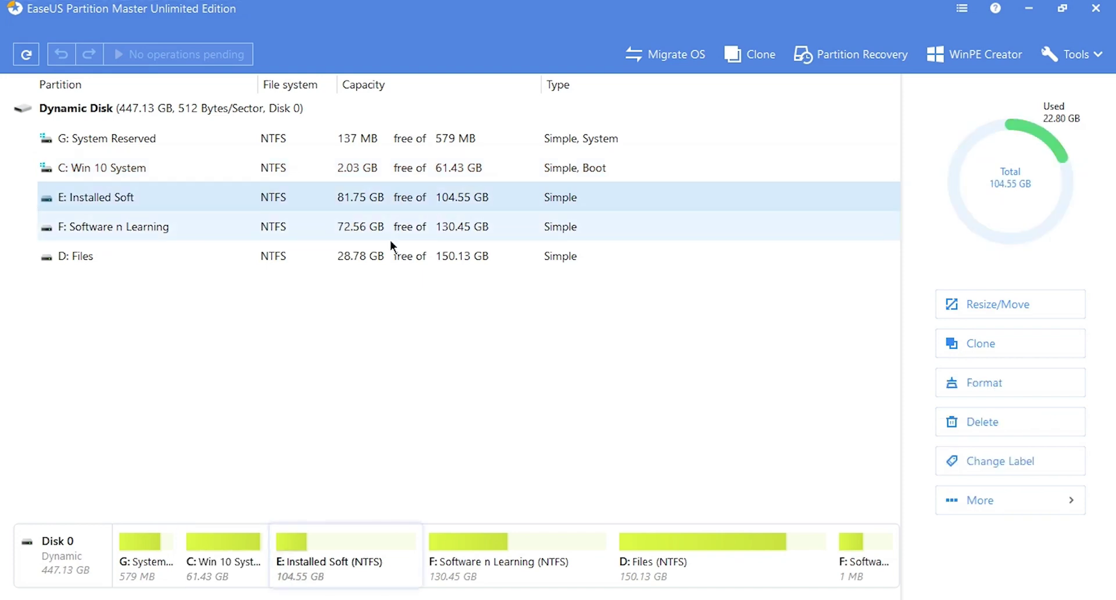
left_click(444, 219)
left_click(445, 198)
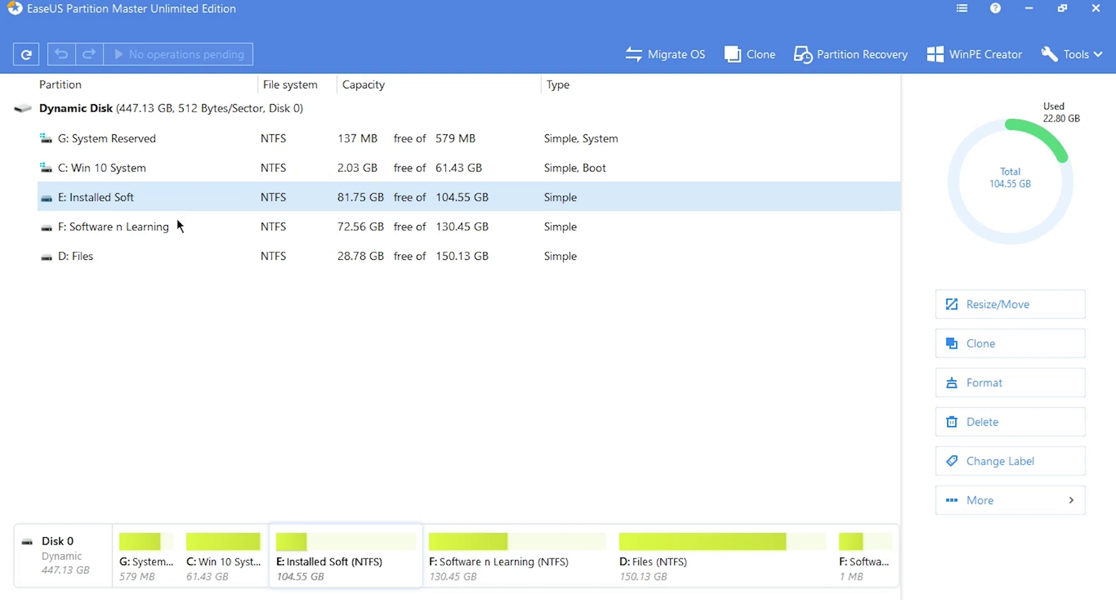
right_click(162, 201)
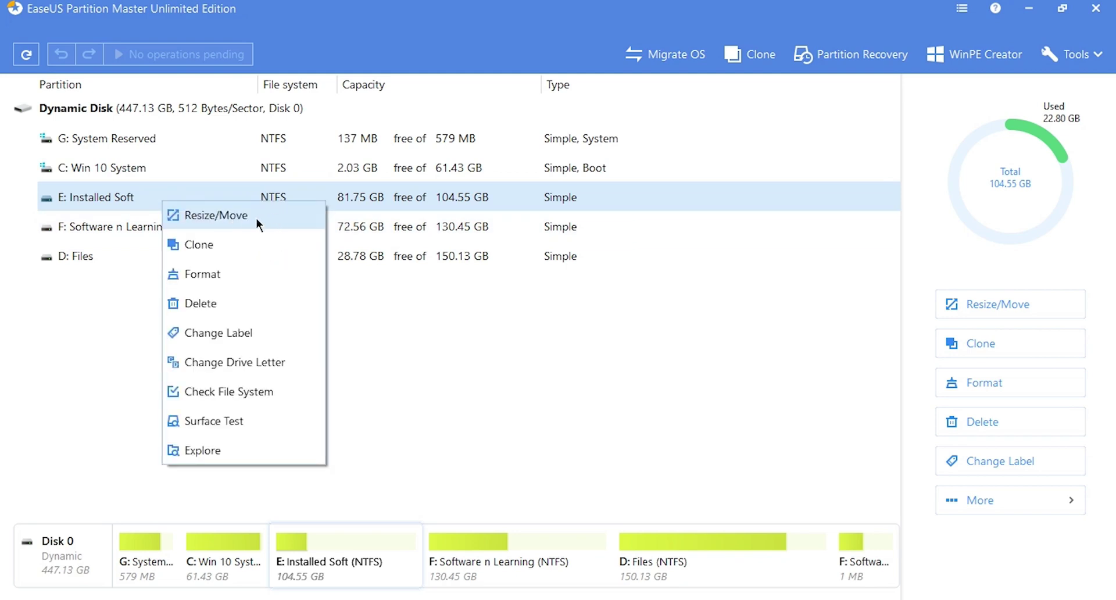
left_click(224, 216)
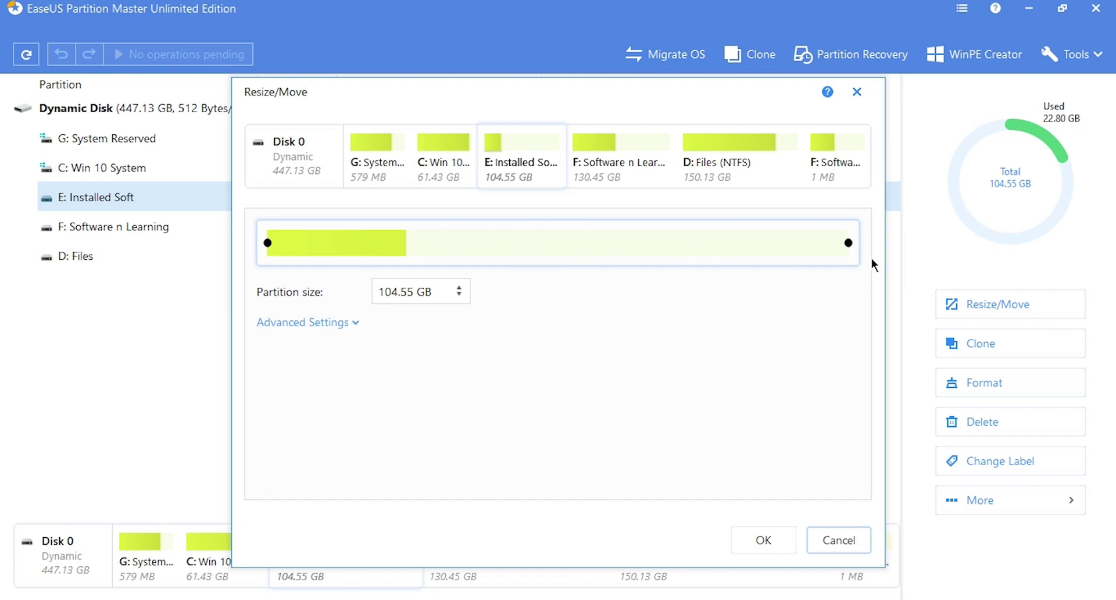
left_click_drag(850, 242, 771, 240)
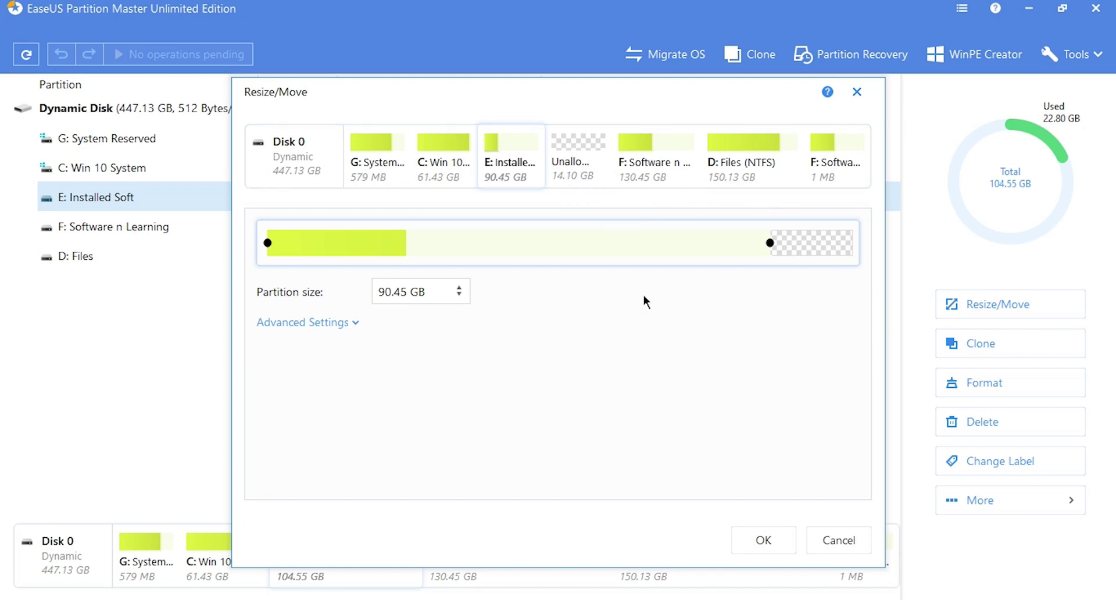
left_click(756, 539)
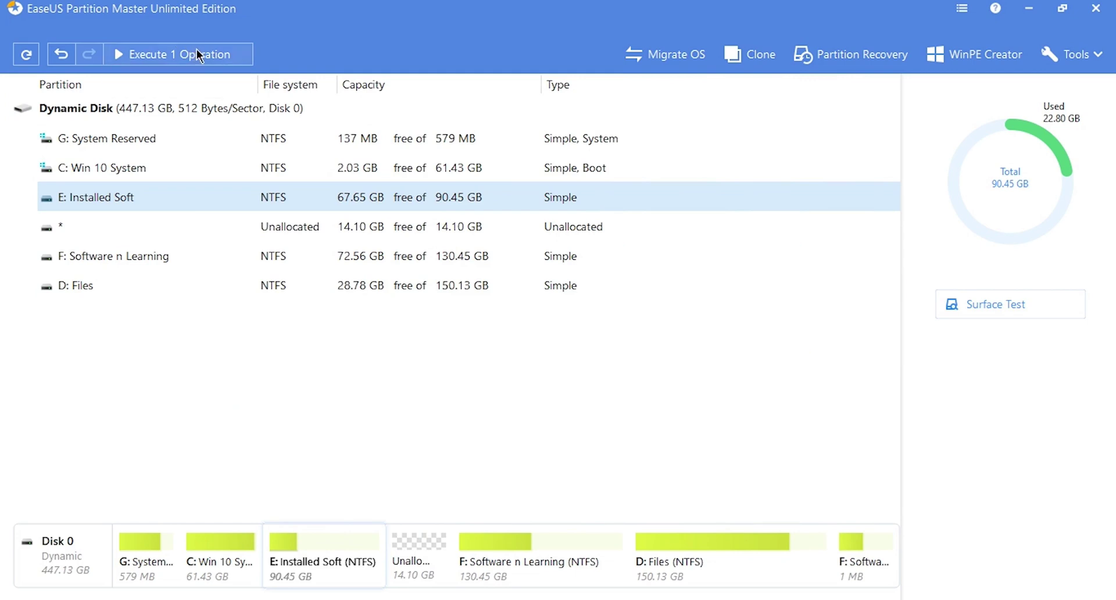
- Execute and apply the pending resize operation on the E: partition
left_click(198, 55)
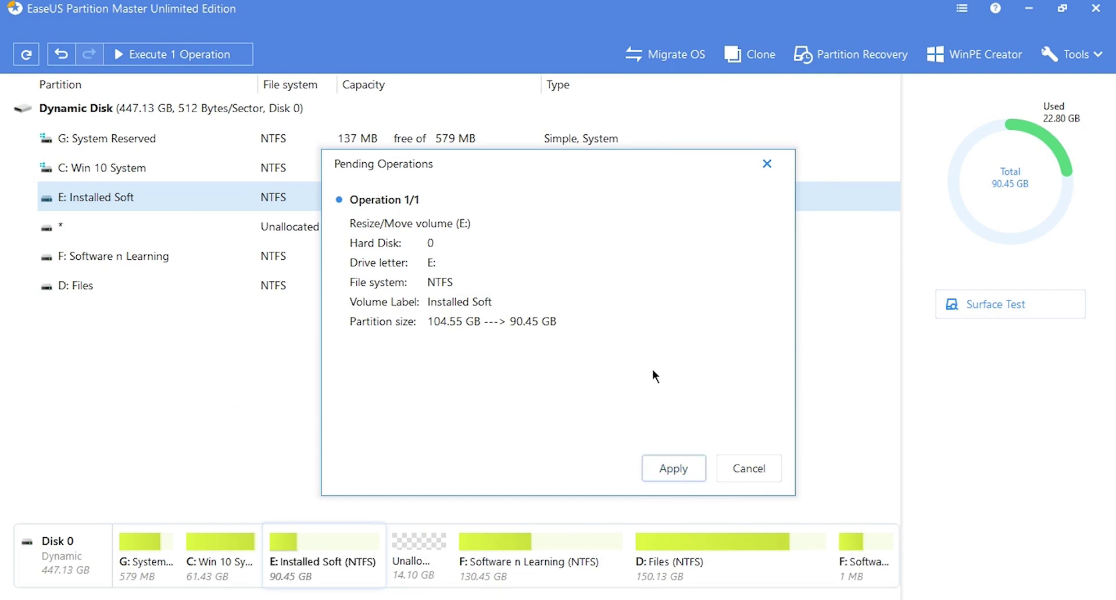
left_click(689, 470)
left_click(676, 457)
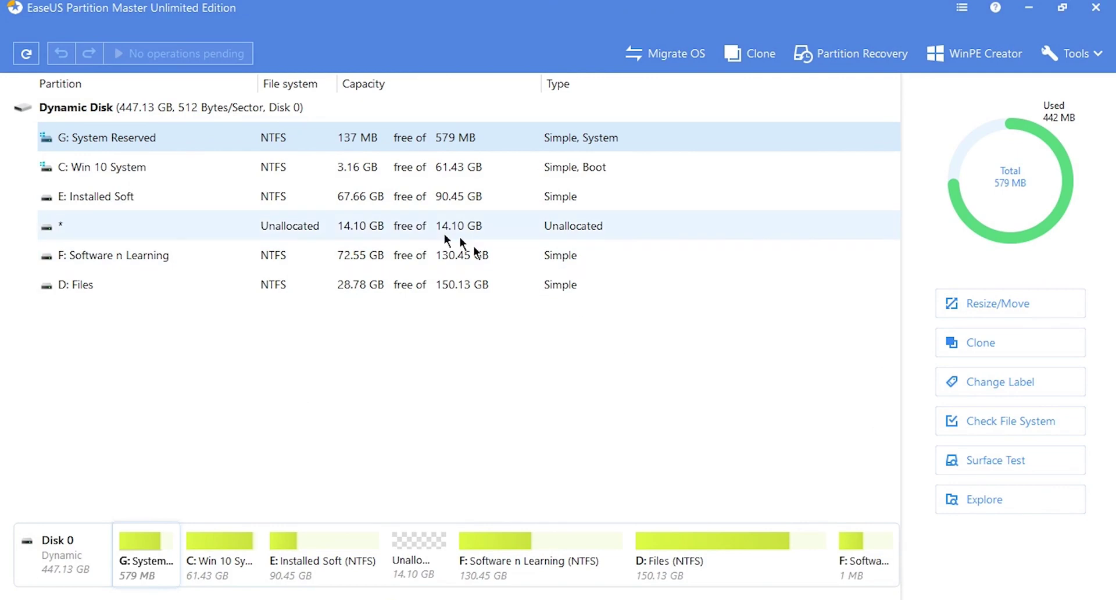
- Move the E: Installed Soft partition behind the 14.10 GB unallocated space, so that the space directly follows C:, and accept the new layout
left_click(424, 230)
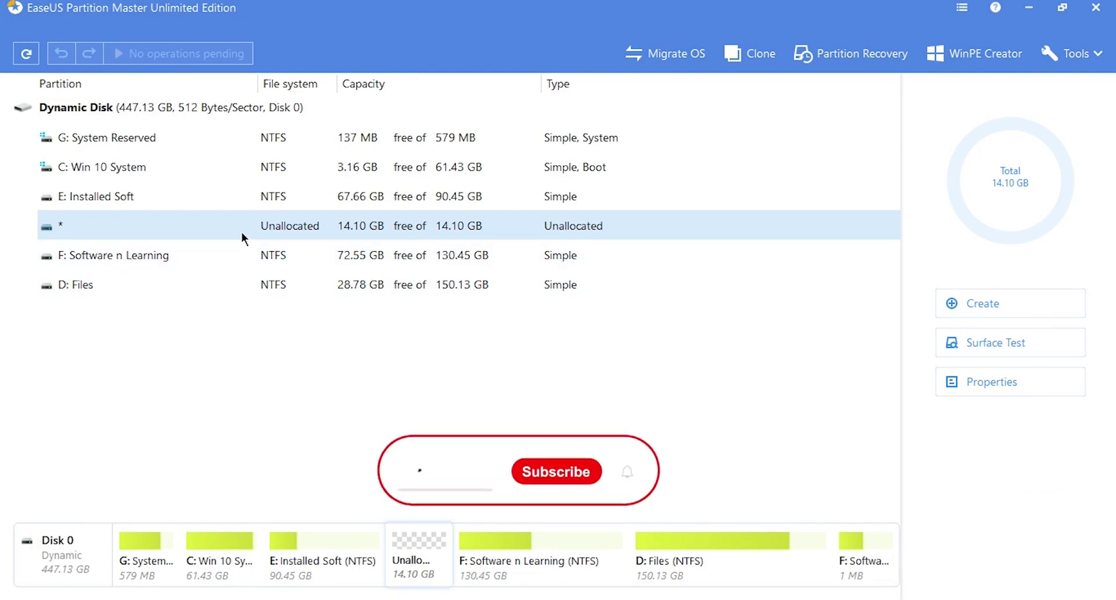
left_click(351, 196)
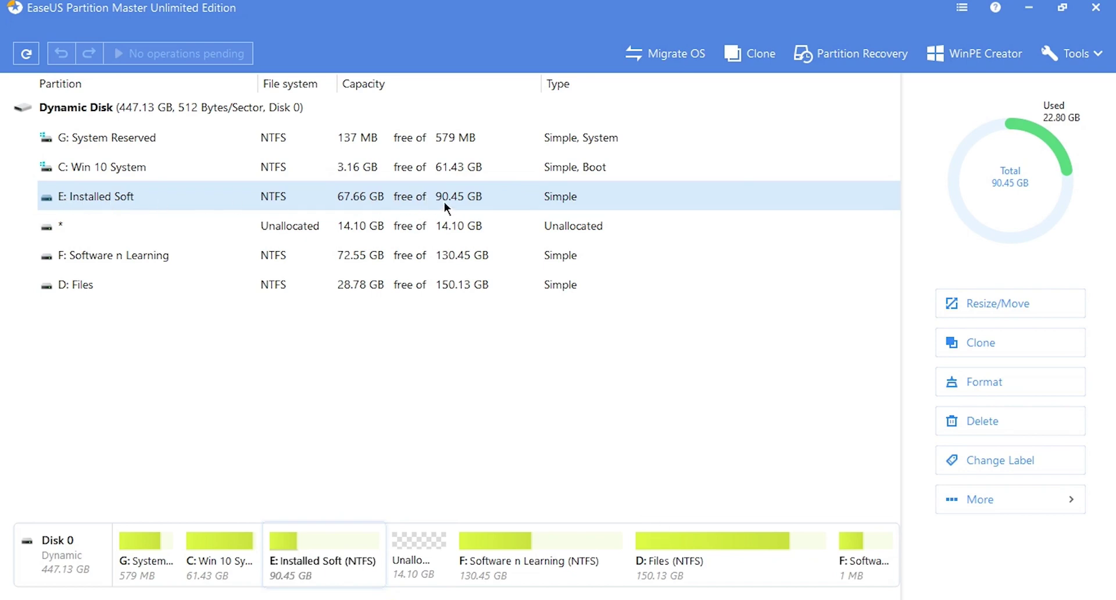
right_click(294, 197)
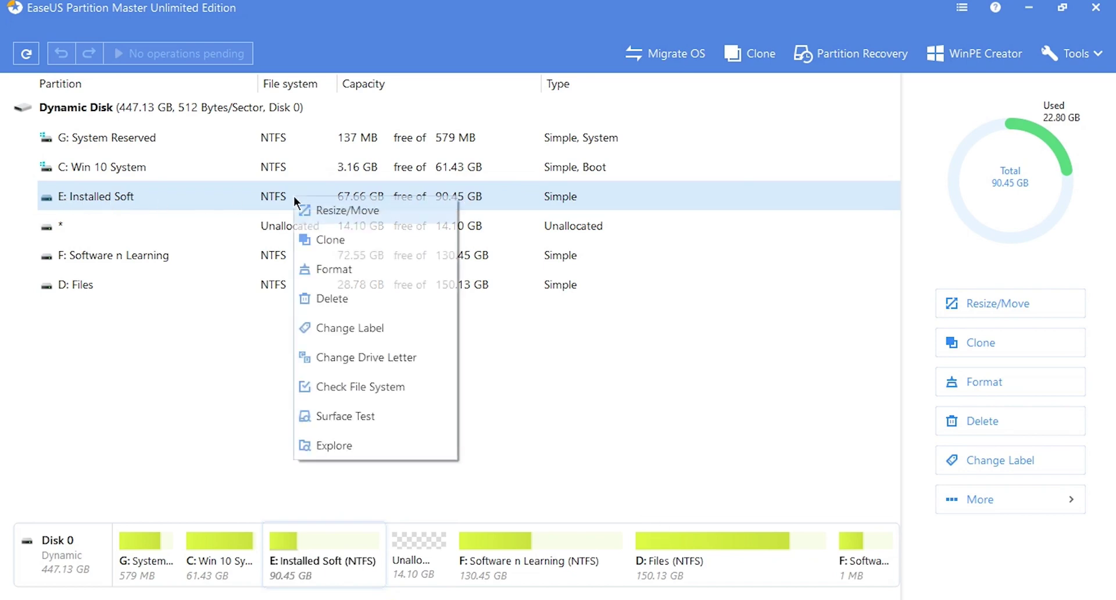
left_click(362, 210)
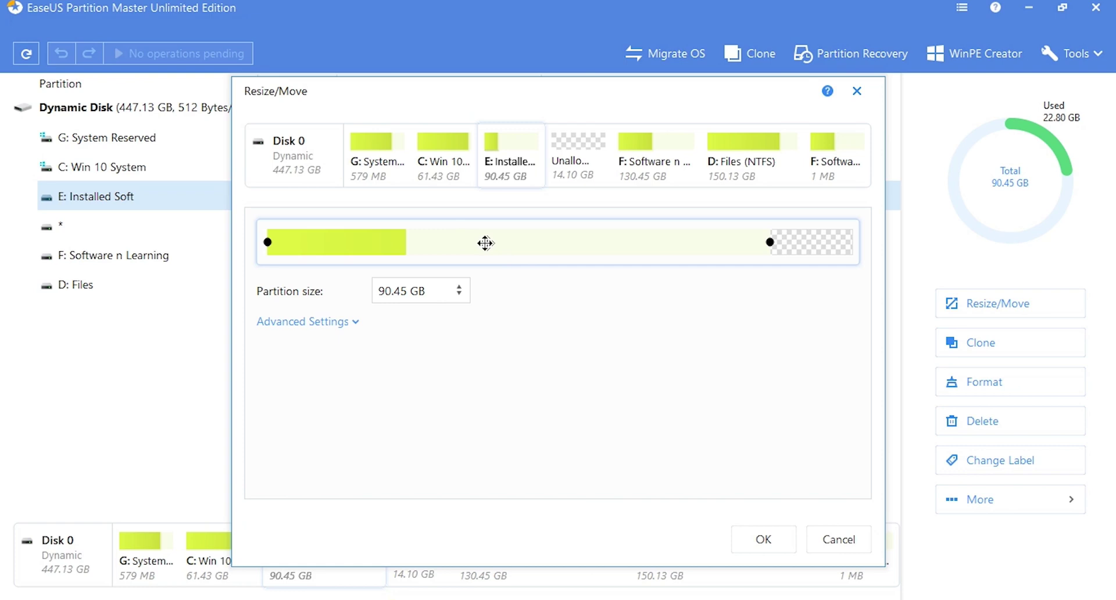
left_click_drag(478, 241, 572, 245)
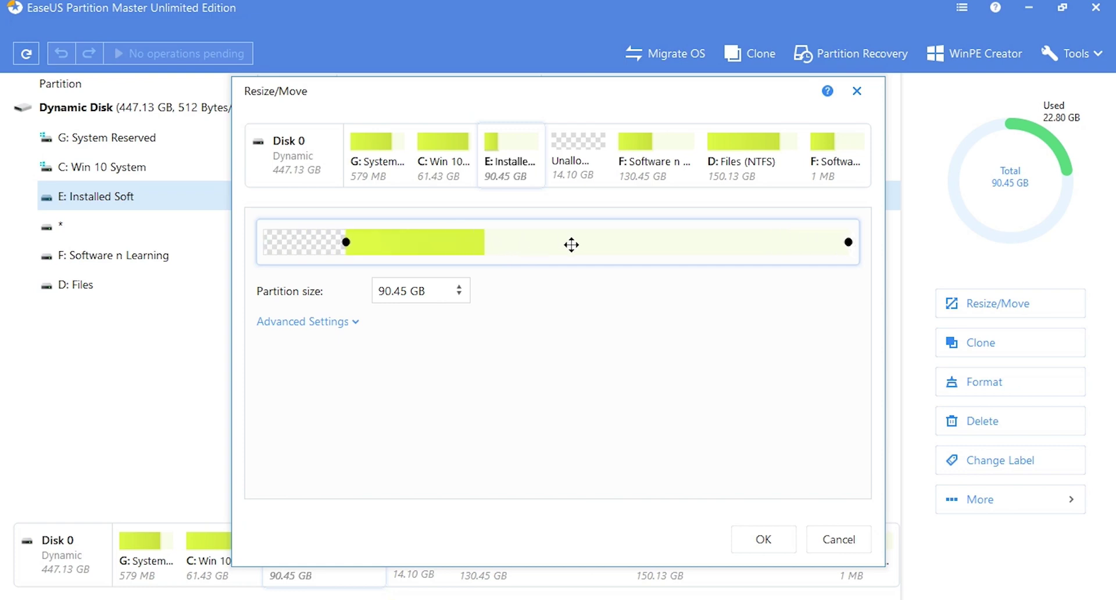
left_click_drag(571, 245, 423, 227)
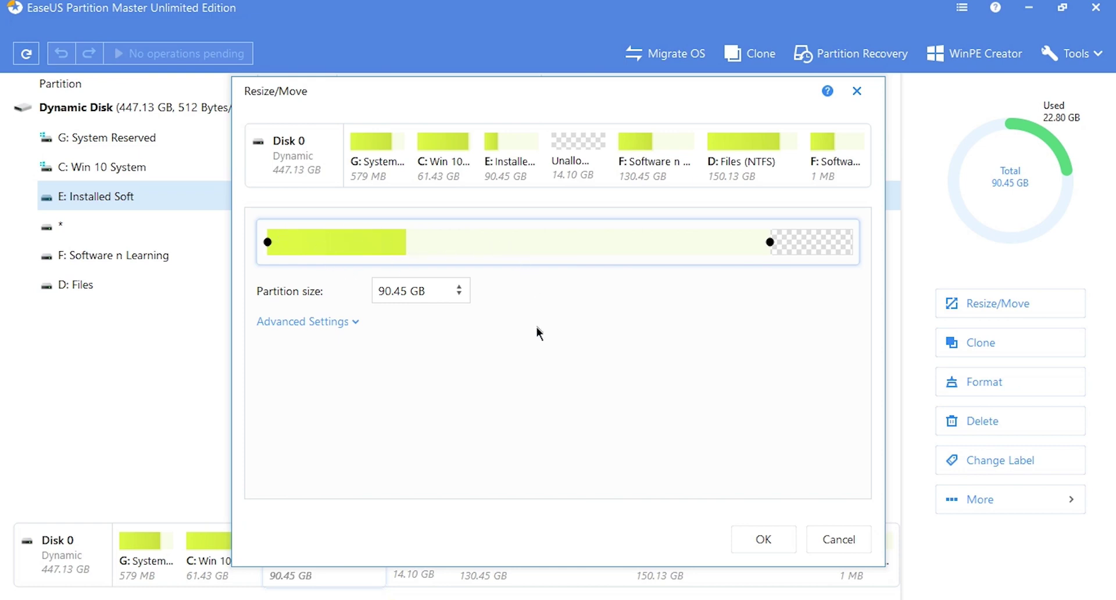
left_click_drag(488, 241, 641, 242)
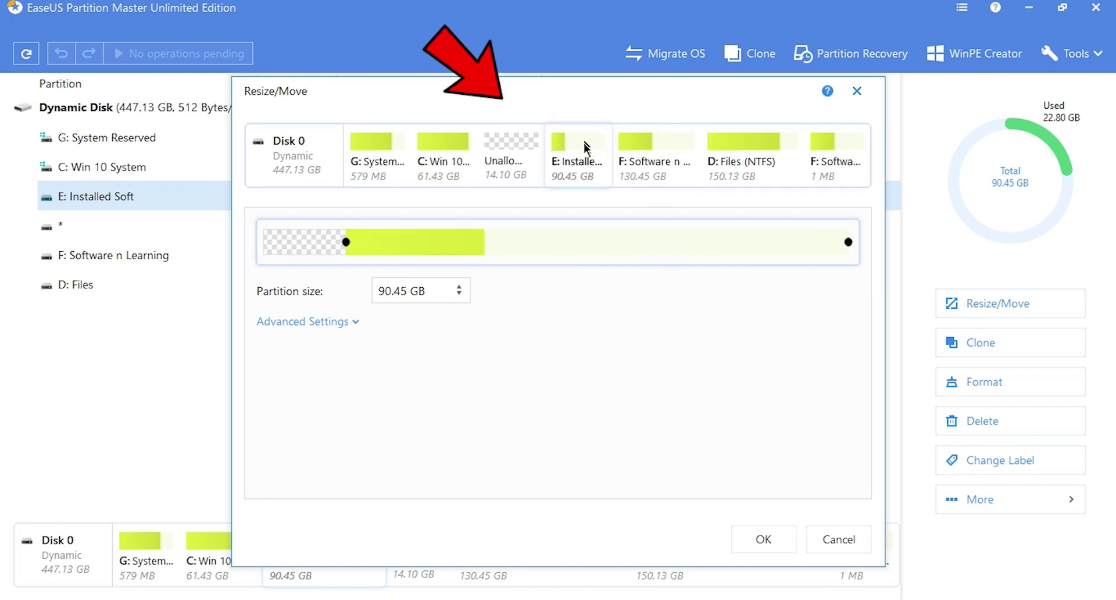
mouse_move(603, 156)
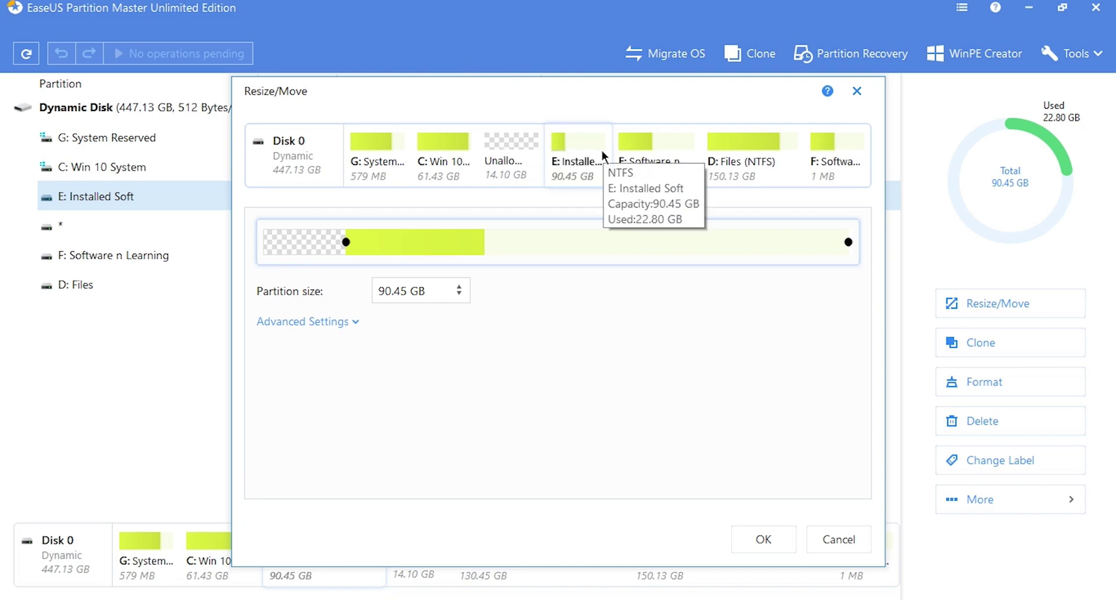
left_click_drag(555, 240, 686, 250)
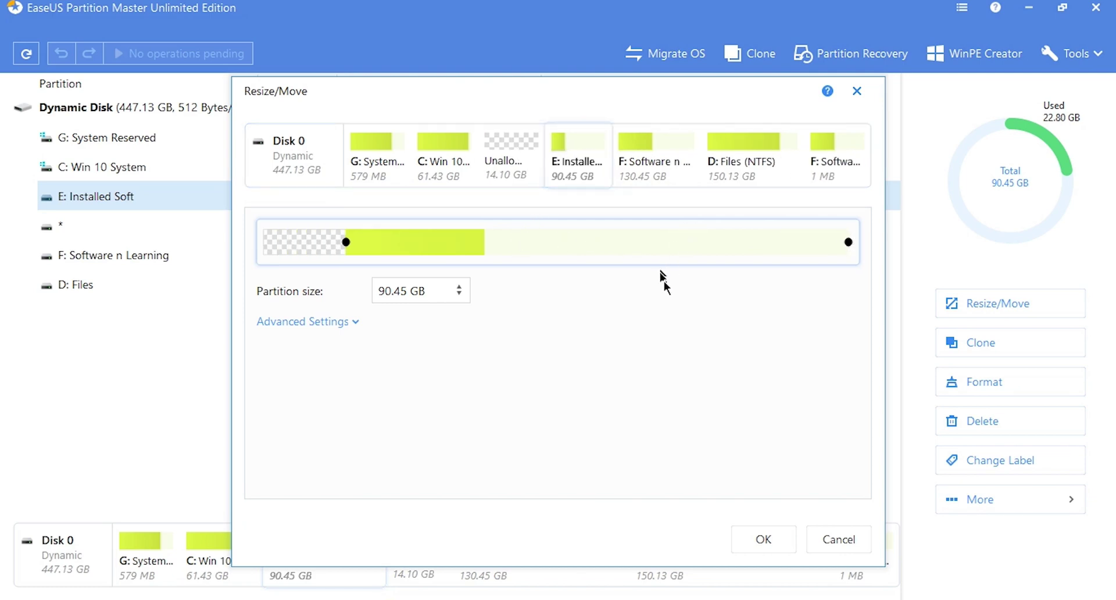
left_click(765, 538)
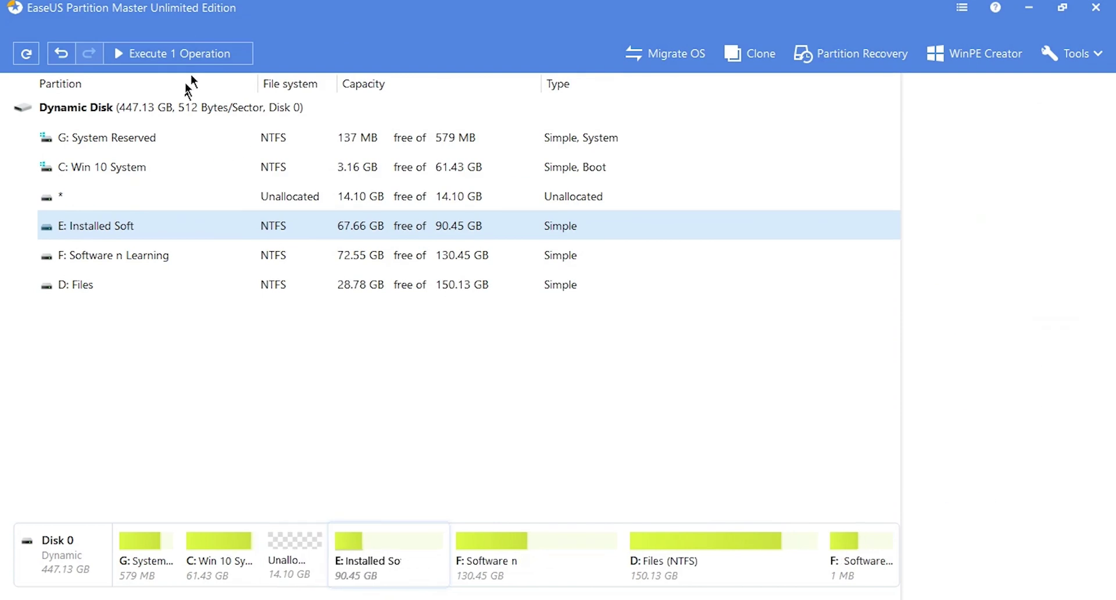
- Execute the pending move operation on the E: partition
right_click(309, 164)
left_click(270, 167)
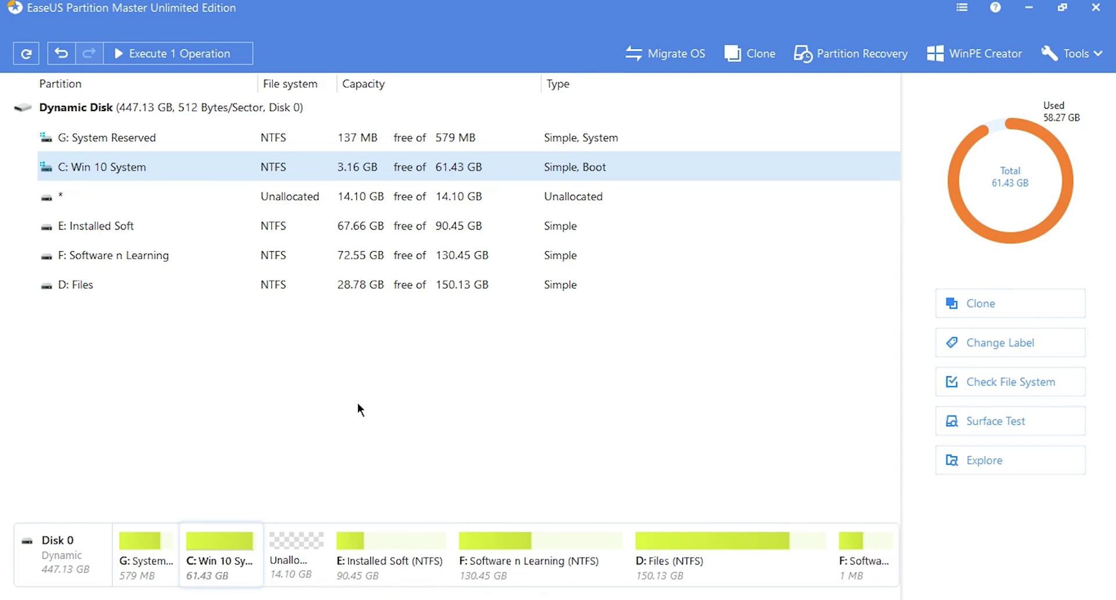
left_click(202, 62)
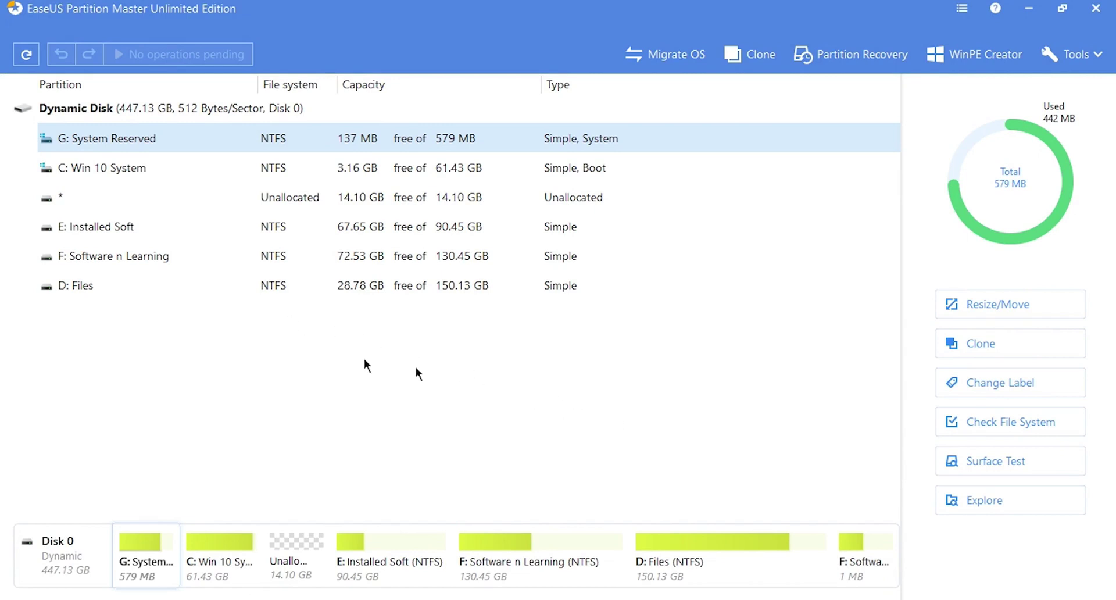
- Extend the C: Win 10 System partition over all the adjacent unallocated space to 75.53 GB, accept the system-volume message, and apply the operation
left_click(288, 202)
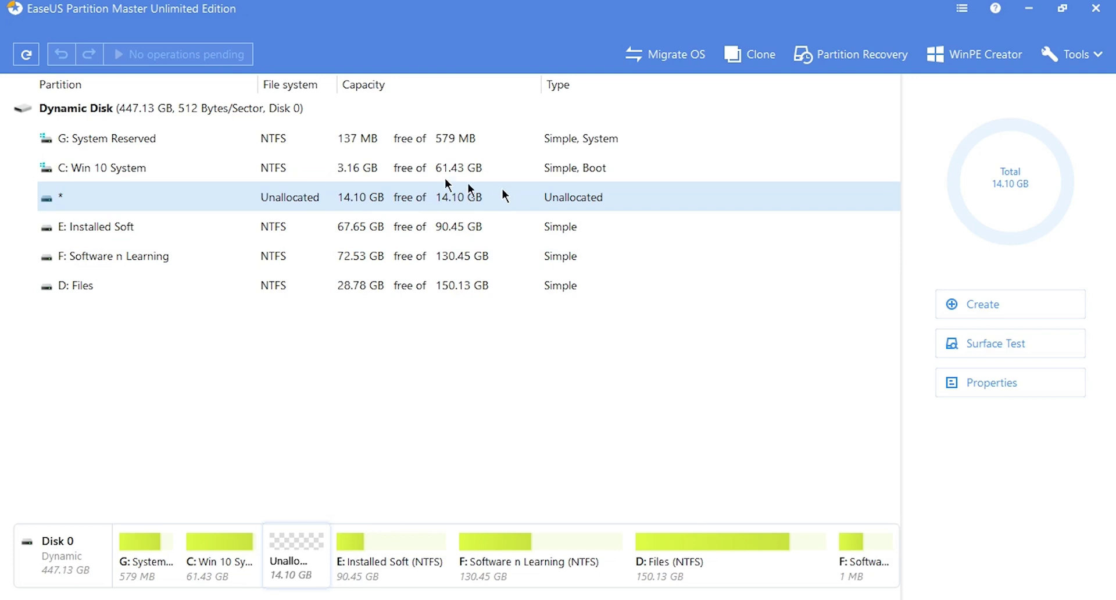
left_click(189, 163)
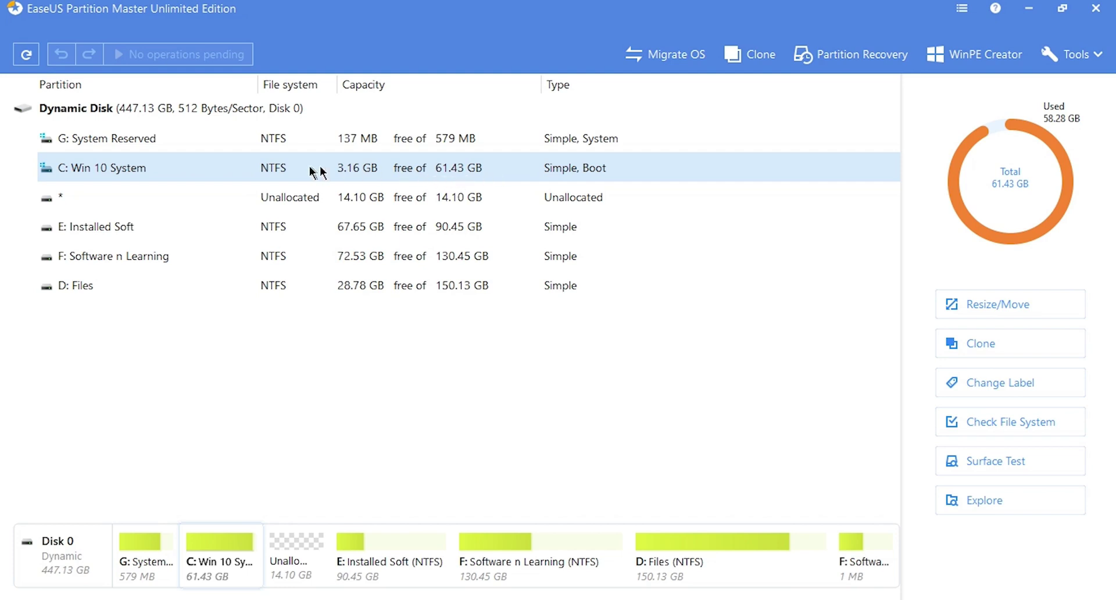
right_click(294, 169)
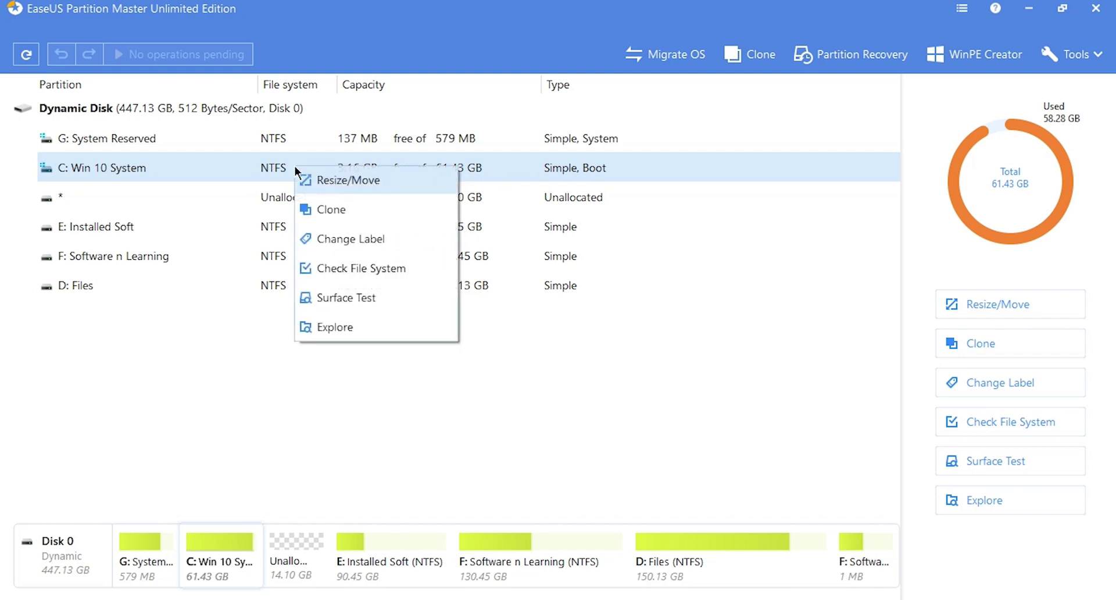
left_click(362, 179)
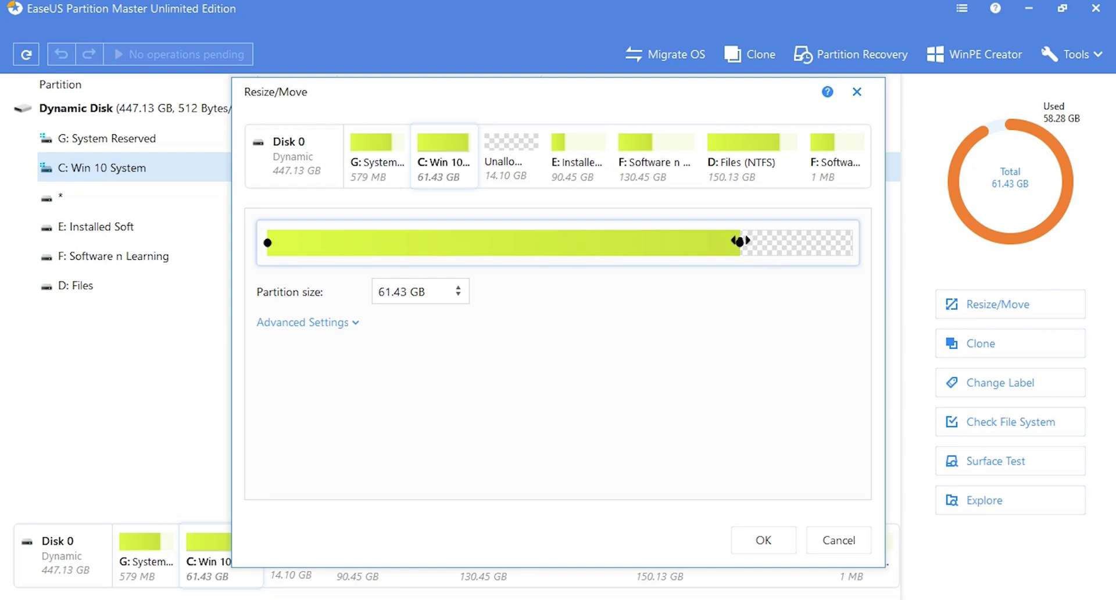
left_click_drag(739, 241, 855, 250)
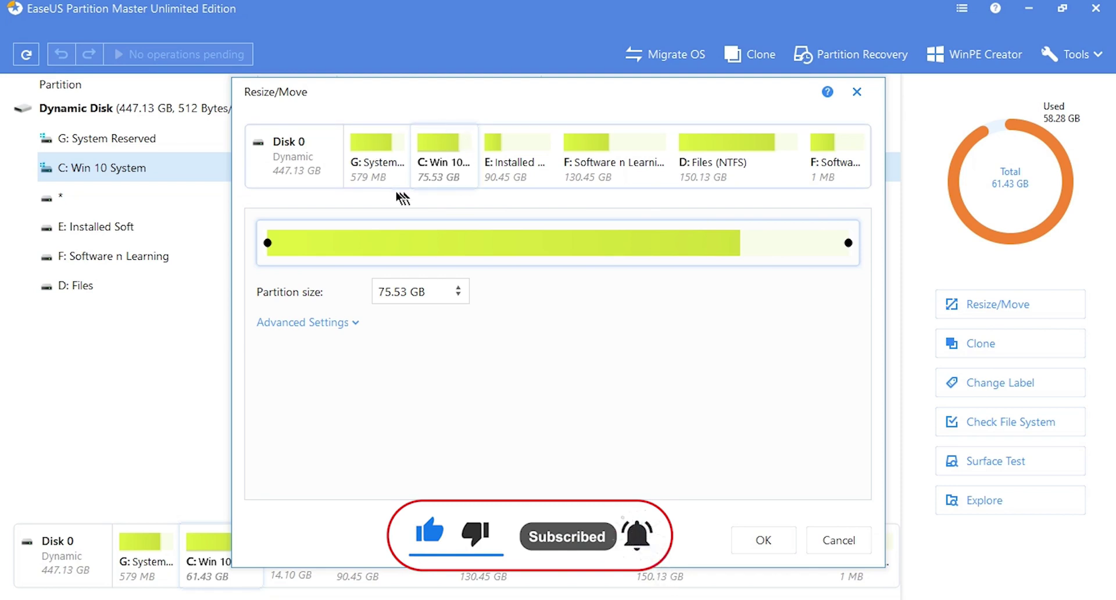
left_click(765, 540)
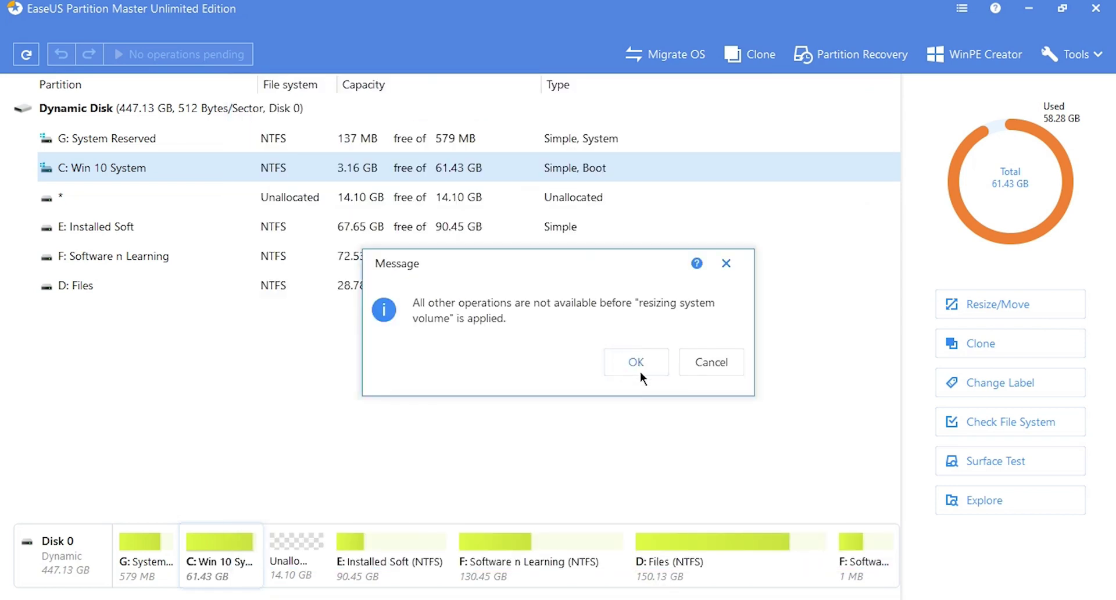
left_click(634, 358)
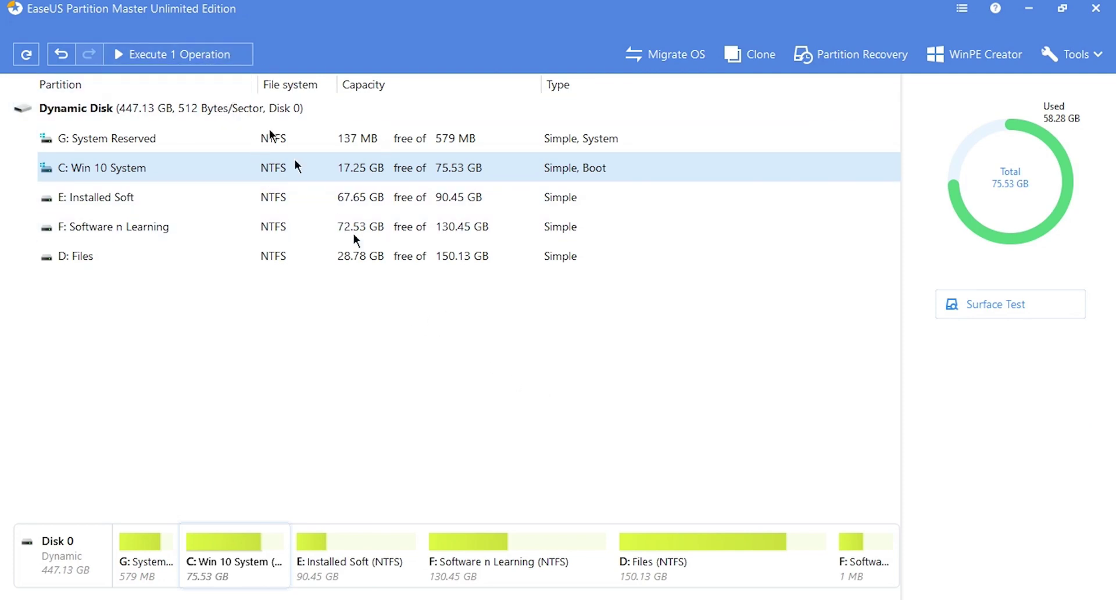
left_click(192, 53)
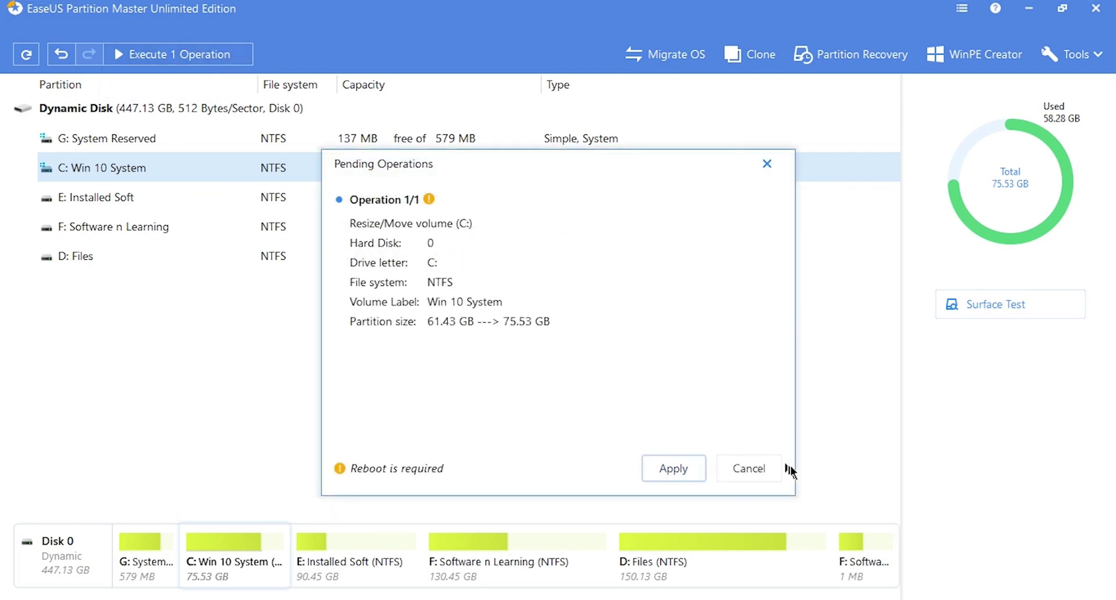
left_click(648, 474)
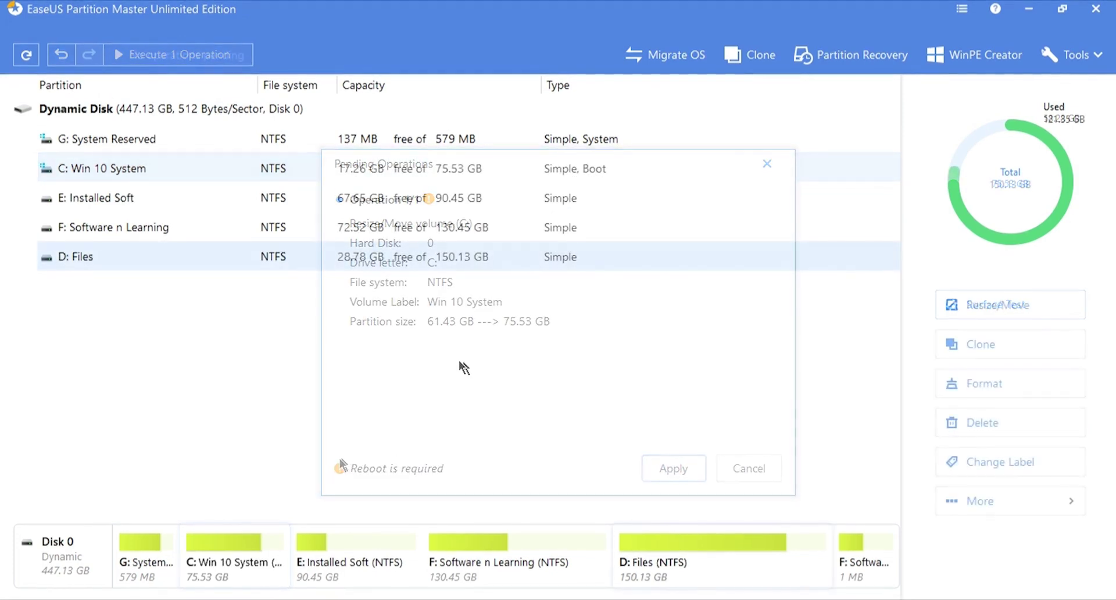
- Check the resized C: and E: partitions in the partition list, and switch to This PC in File Explorer to check the drive capacities
left_click(150, 173)
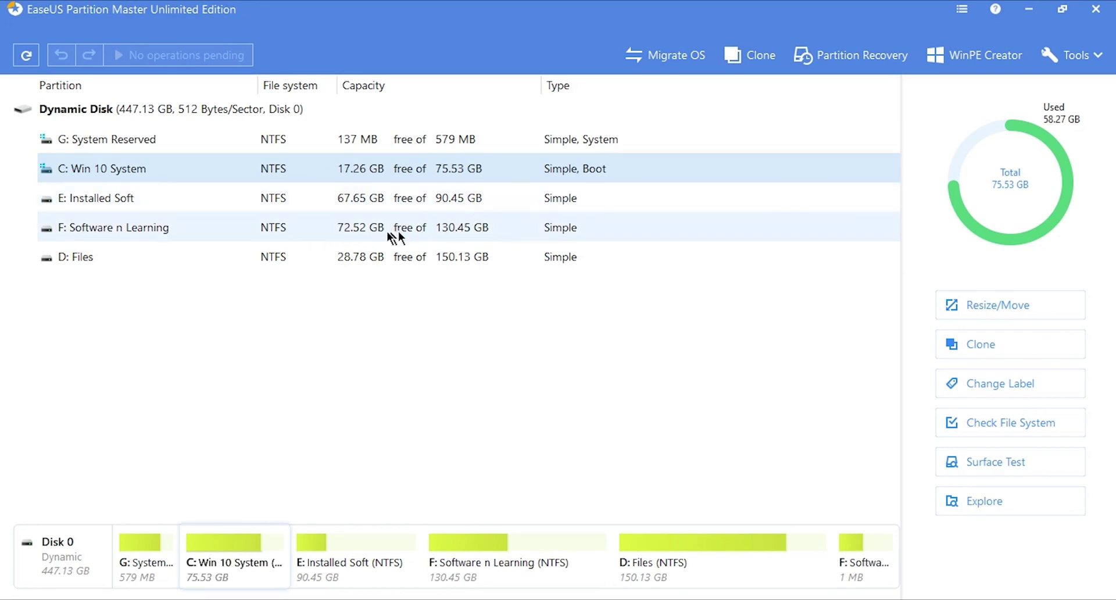
left_click(329, 201)
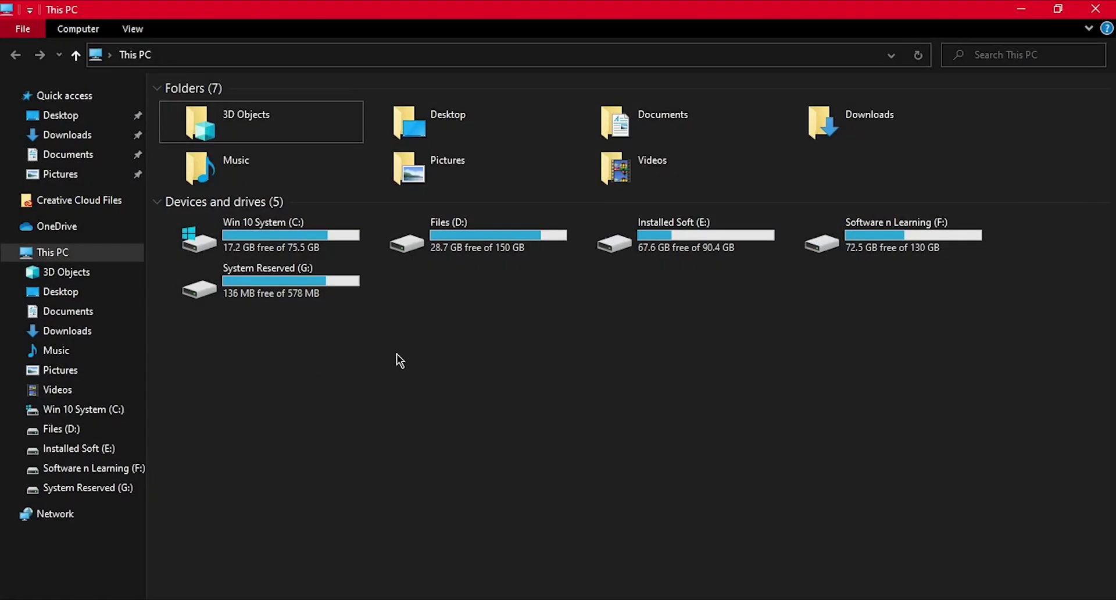
right_click(397, 355)
left_click(443, 419)
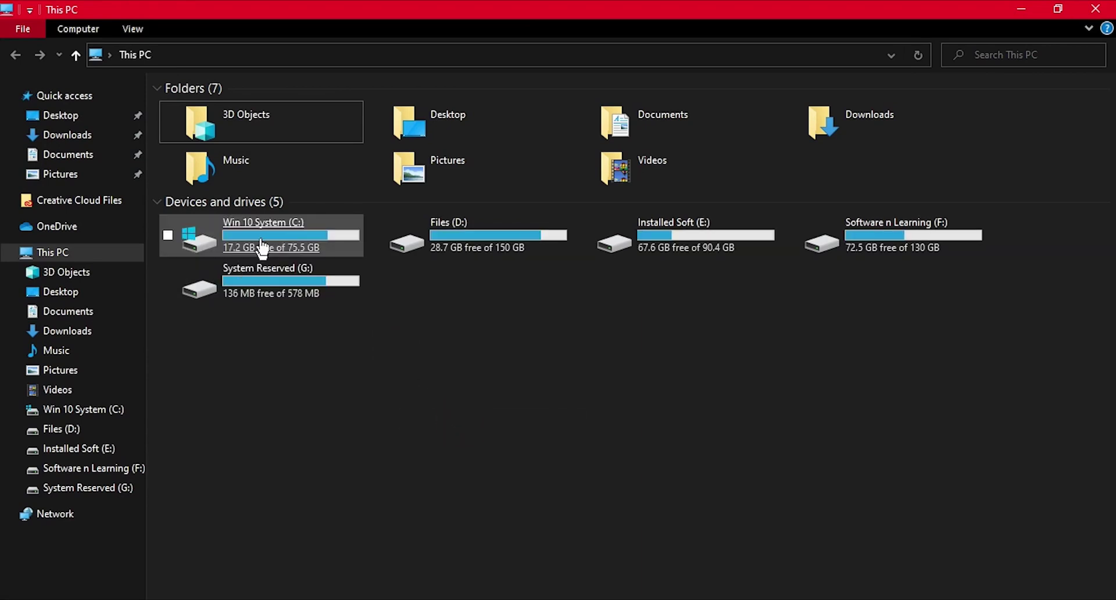